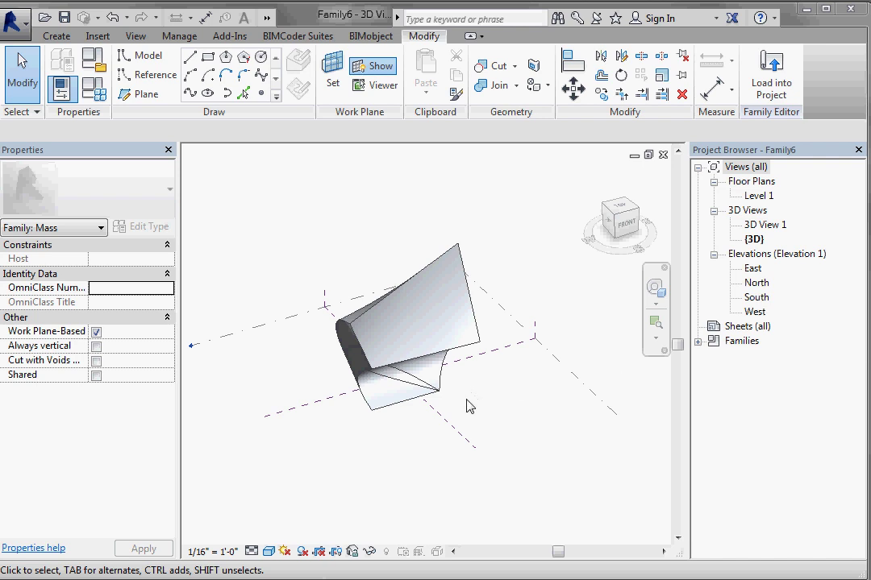
pyautogui.keyDown('shift'); pyautogui.moveTo(532, 435); pyautogui.dragTo(331, 340, button='middle'); pyautogui.keyUp('shift')
pyautogui.scroll(3, 330, 339)
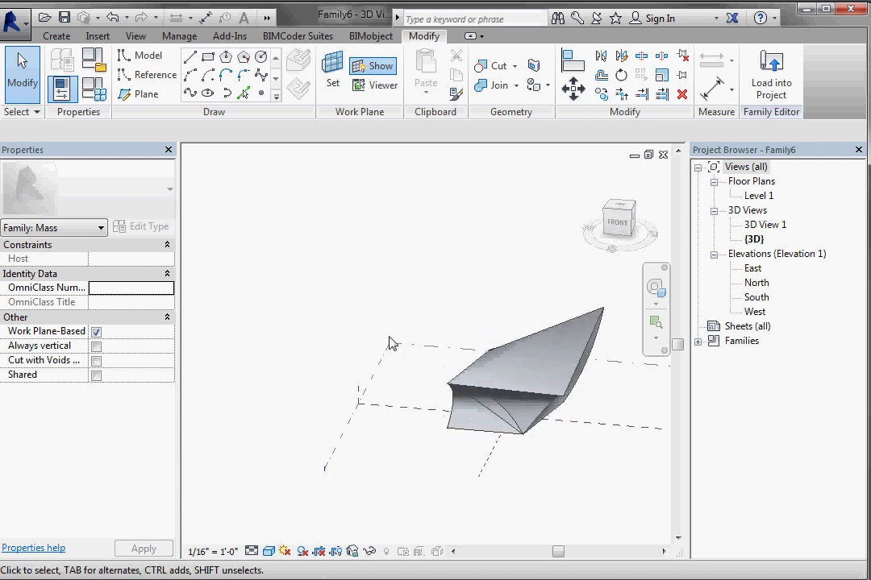
pyautogui.click(497, 422)
pyautogui.press('Escape')
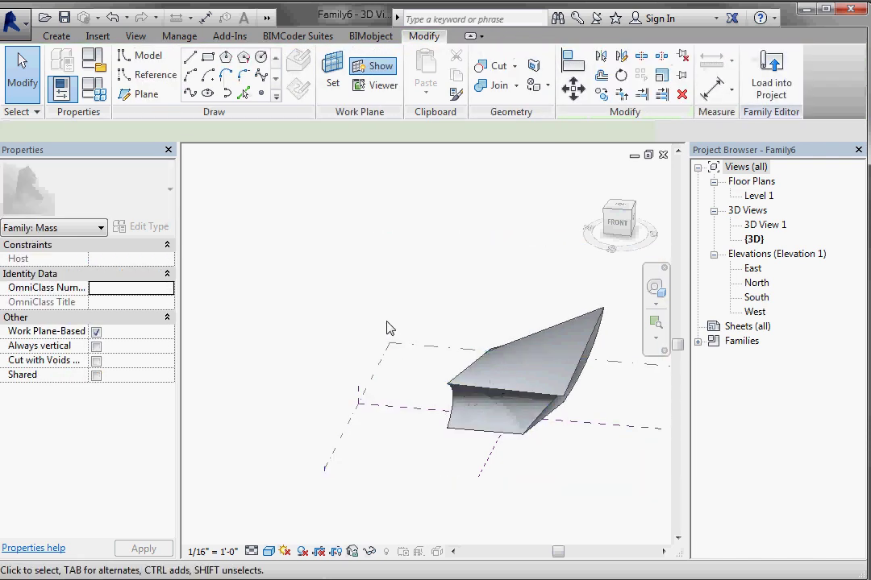
pyautogui.keyDown('shift'); pyautogui.moveTo(387, 327); pyautogui.dragTo(435, 325, button='middle'); pyautogui.keyUp('shift')
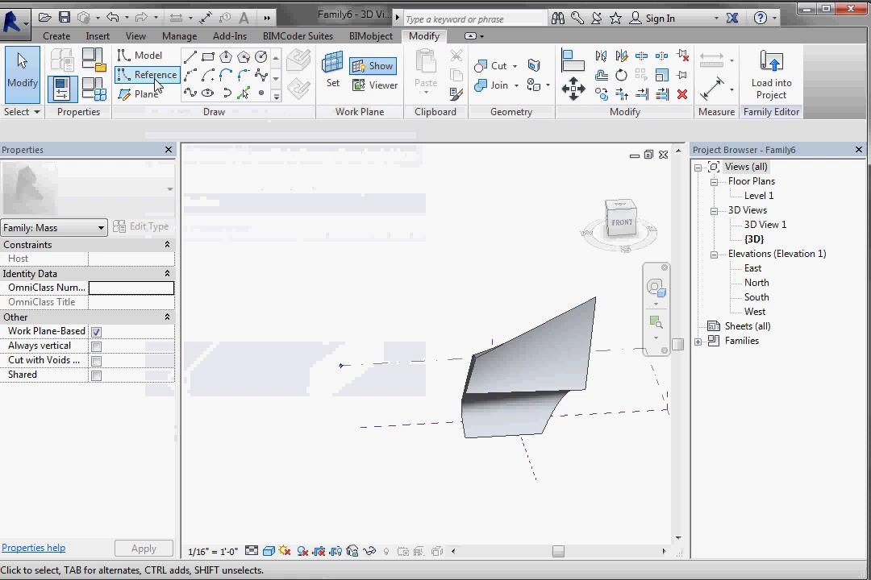
# Start a rectangle made of reference lines, with Level 1 as the placement plane.
pyautogui.click(155, 75)
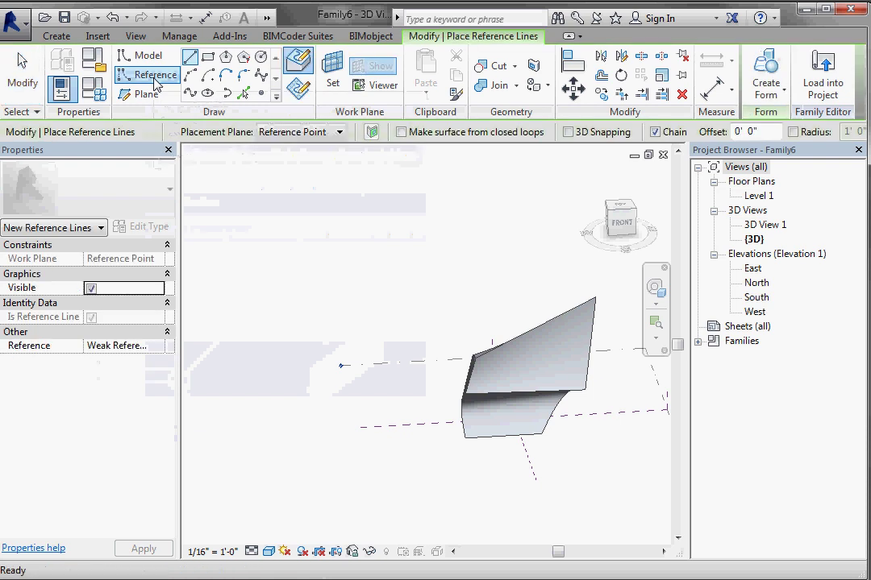
pyautogui.click(208, 58)
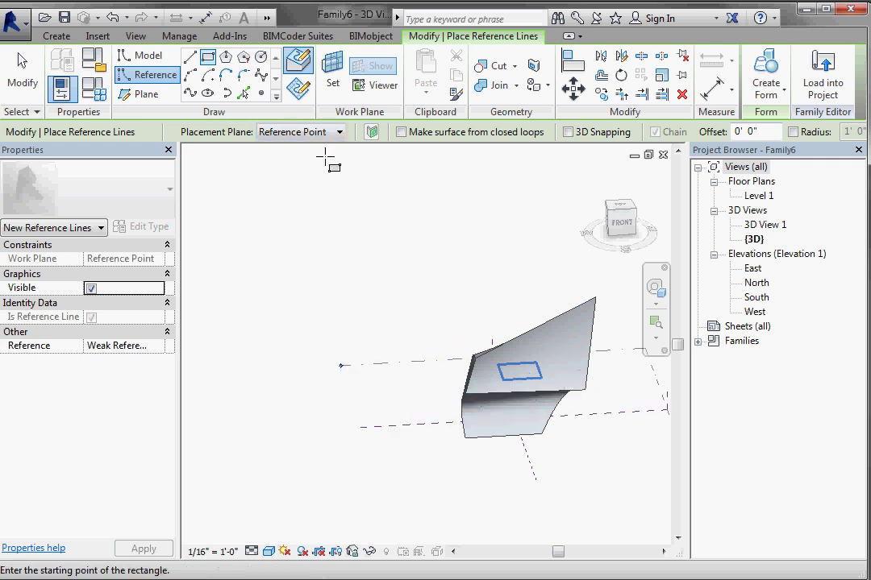
pyautogui.click(327, 132)
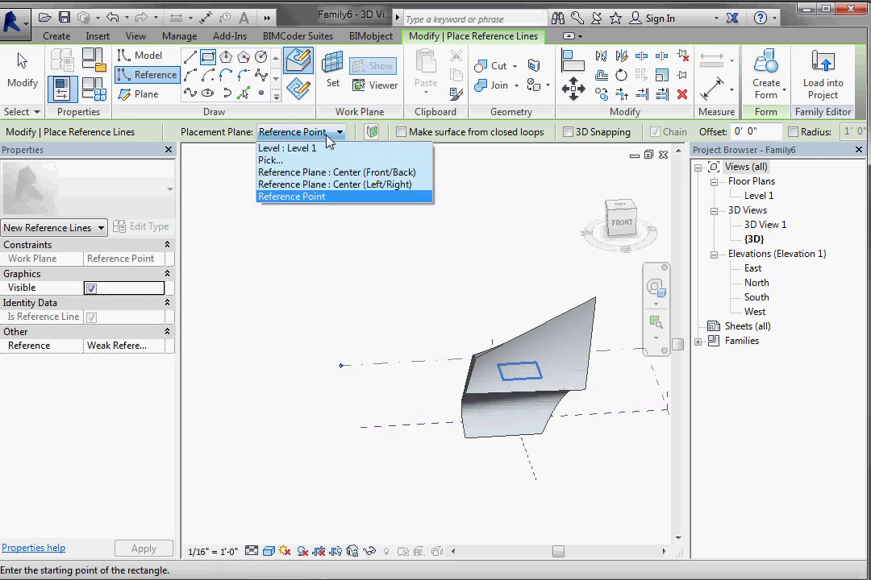
pyautogui.click(287, 149)
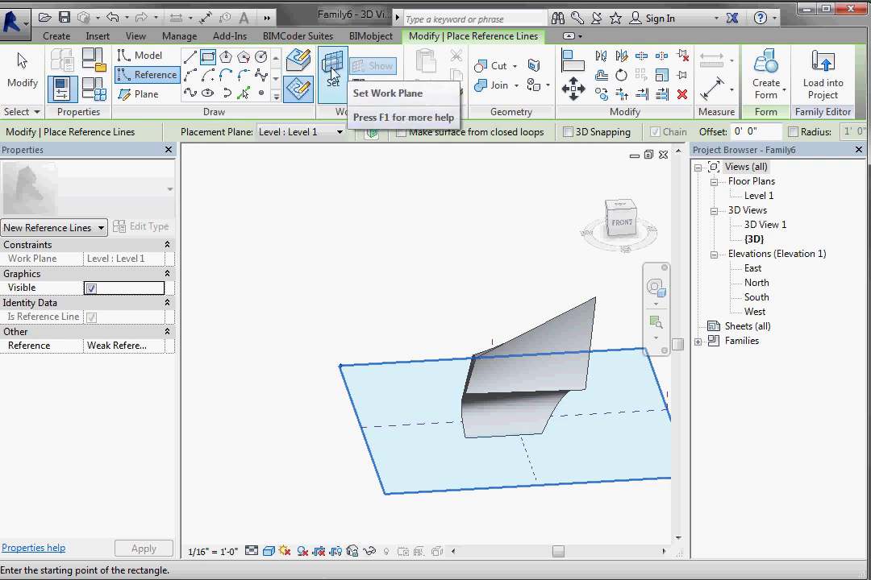
# Try the vertical Center (Front/Back) reference plane as the work plane, and return the work plane to Level 1.
pyautogui.click(332, 73)
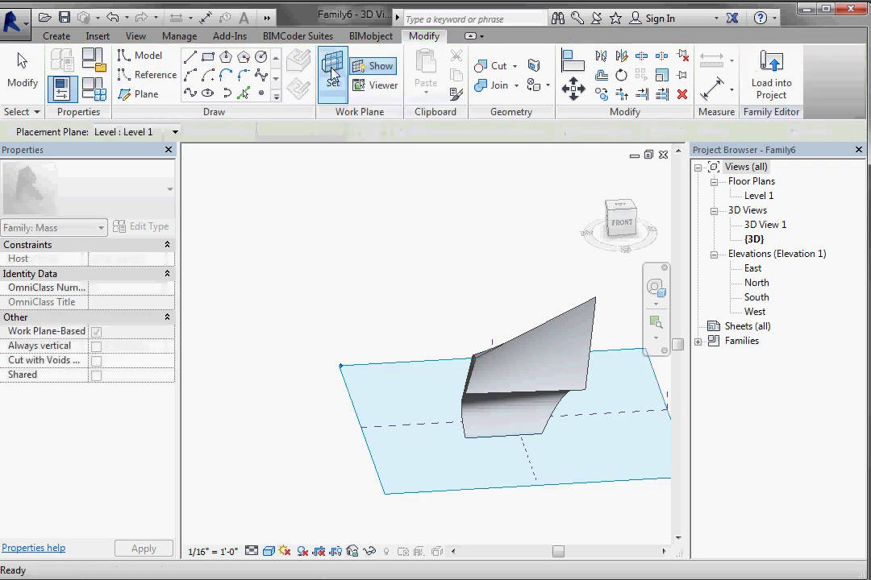
pyautogui.click(433, 424)
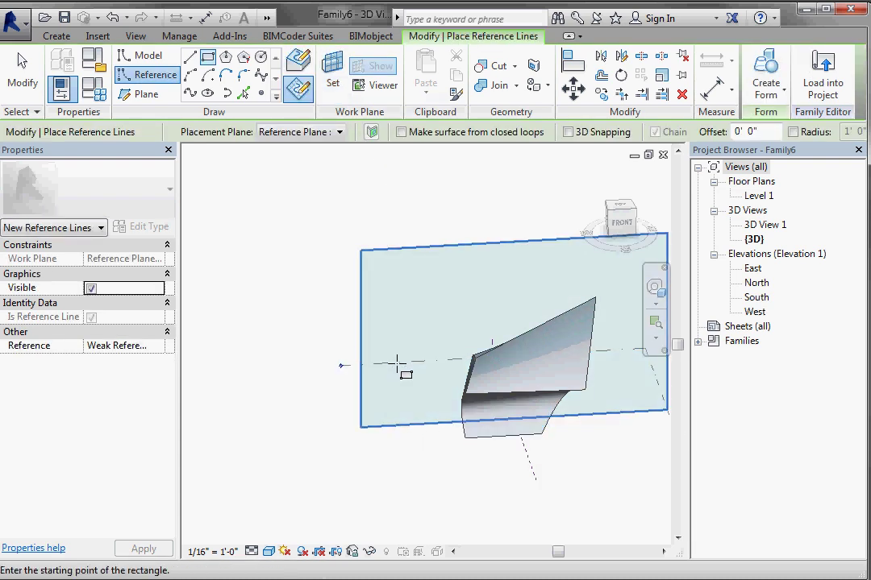
pyautogui.click(342, 365)
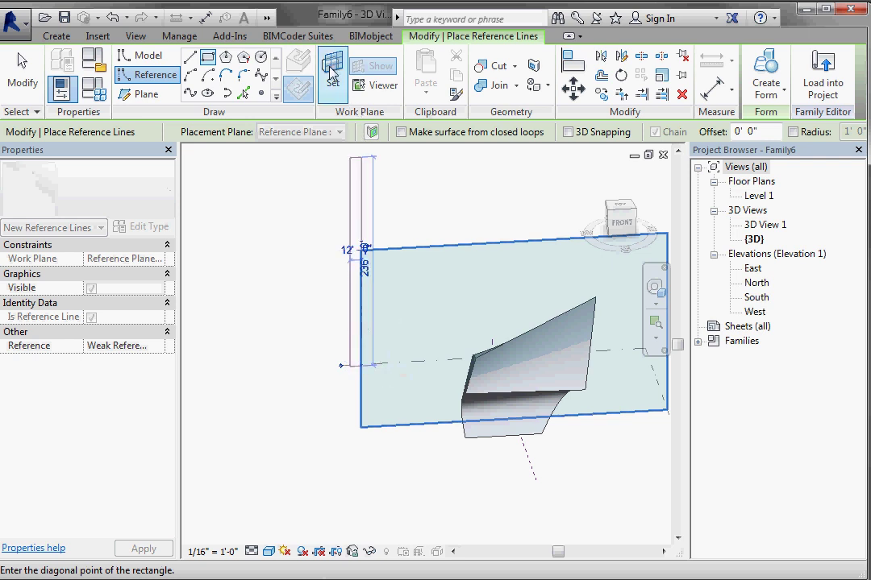
pyautogui.click(333, 72)
pyautogui.click(352, 365)
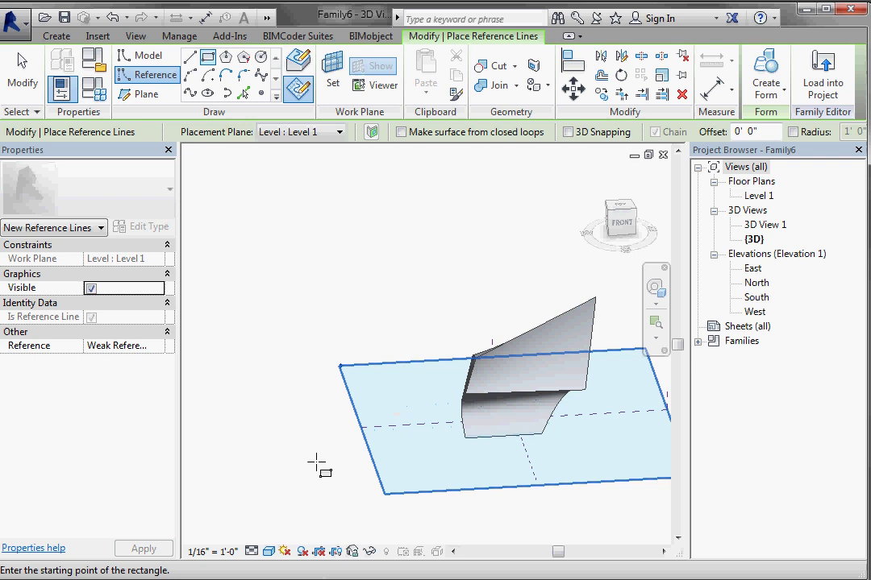
# Draw a reference-line rectangle about 96' by 148' on Level 1 beside the existing curved form.
pyautogui.click(317, 462)
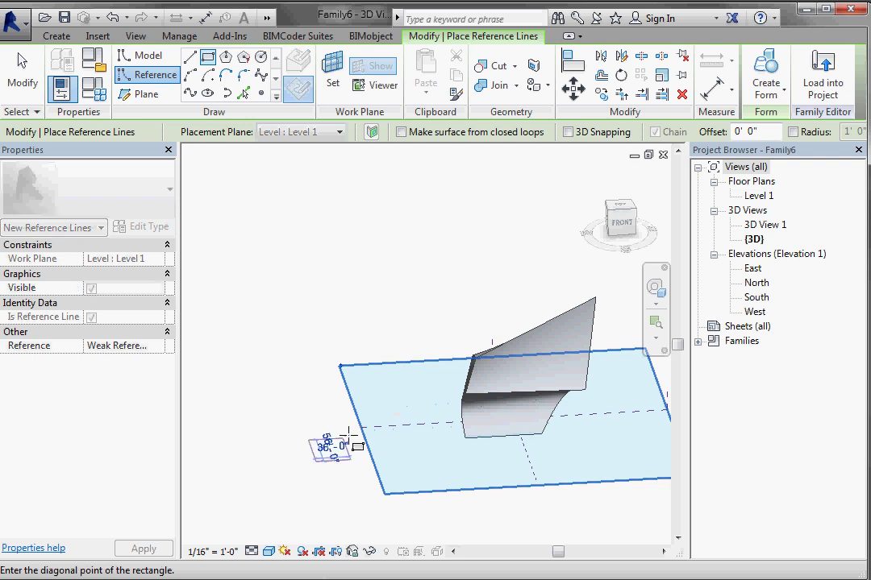
pyautogui.click(389, 401)
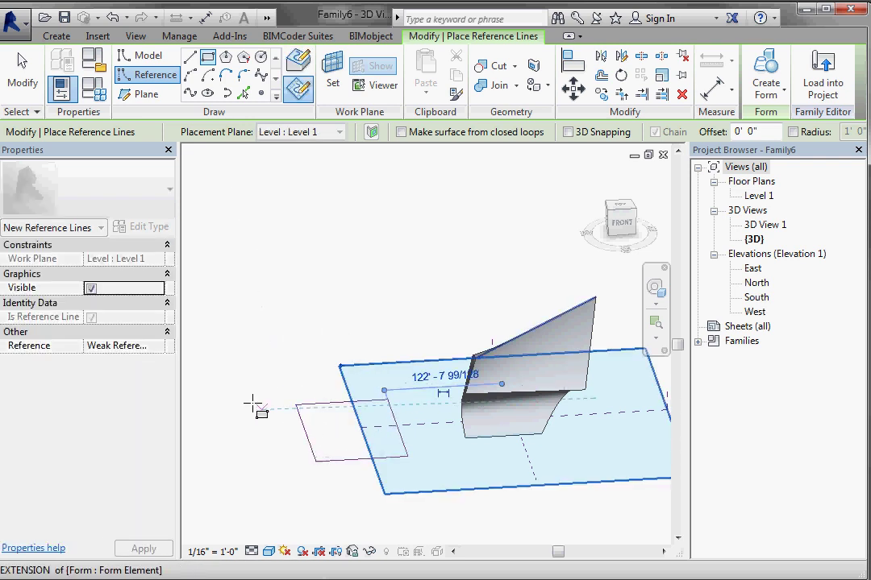
pyautogui.keyDown('shift'); pyautogui.moveTo(269, 371); pyautogui.dragTo(274, 335, button='middle'); pyautogui.keyUp('shift')
pyautogui.scroll(3, 379, 319)
pyautogui.keyDown('shift'); pyautogui.moveTo(266, 421); pyautogui.dragTo(264, 415, button='middle'); pyautogui.keyUp('shift')
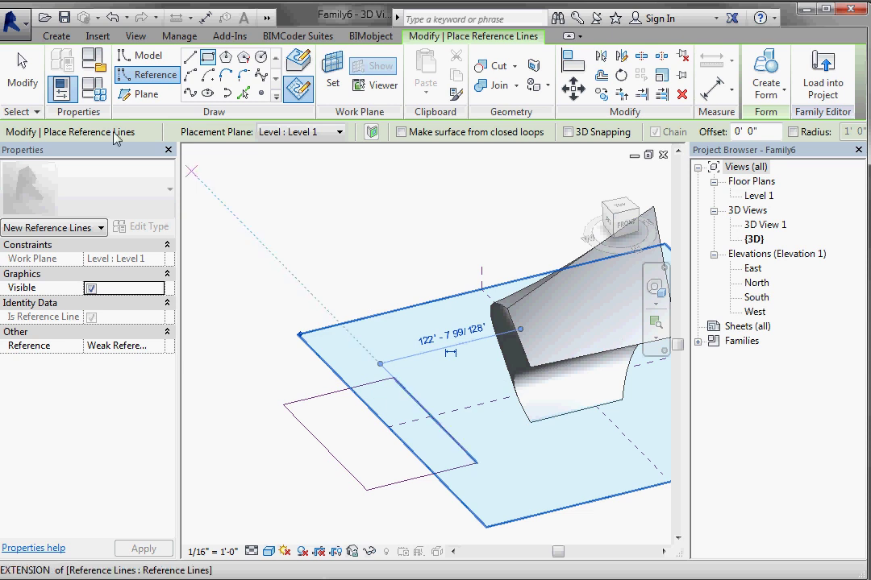
pyautogui.click(22, 65)
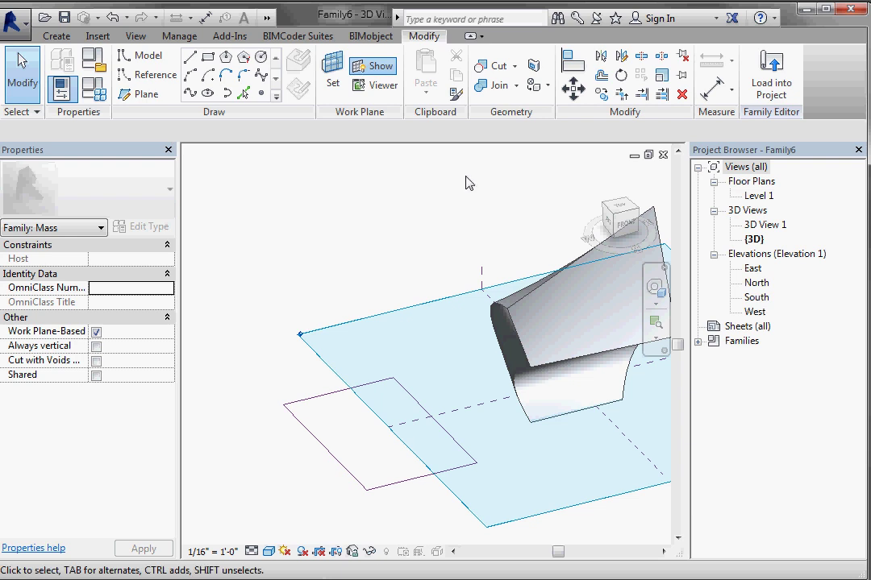
pyautogui.press('Tab')
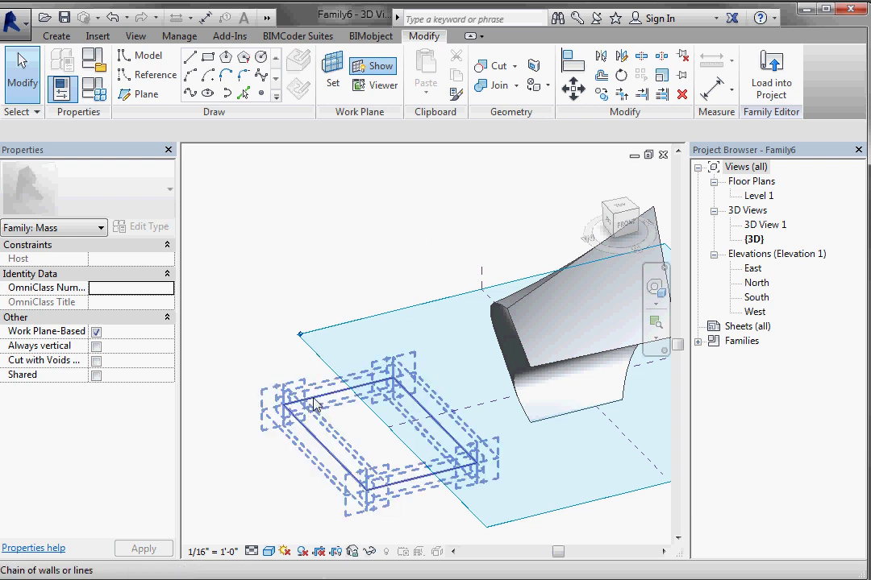
pyautogui.click(294, 407)
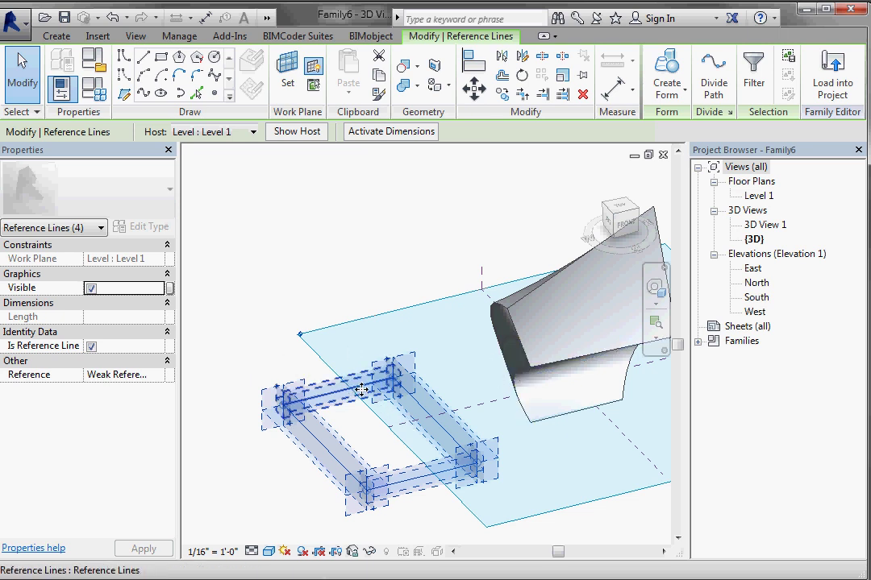
pyautogui.click(274, 372)
# Move the rectangle's rear reference line so that it is 160' from the opposite front line.
pyautogui.press('Tab')
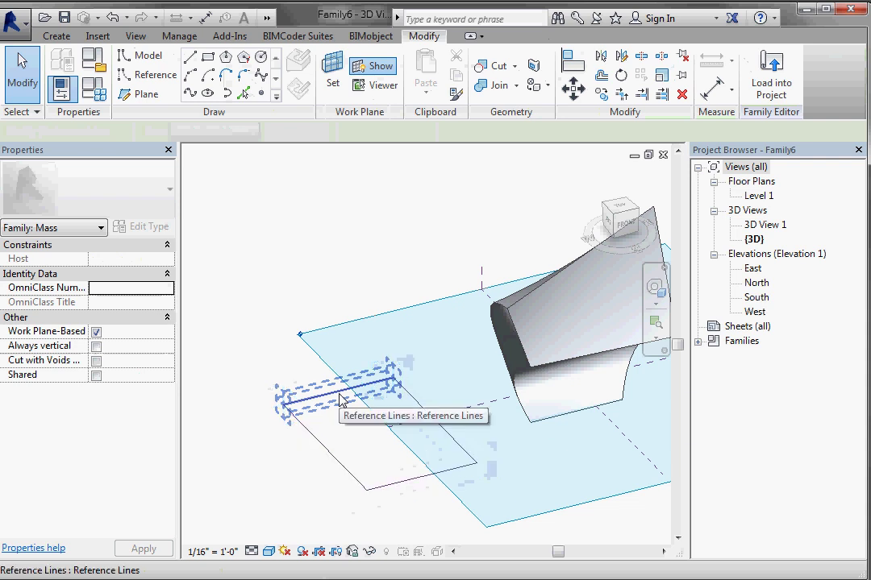
pyautogui.click(340, 399)
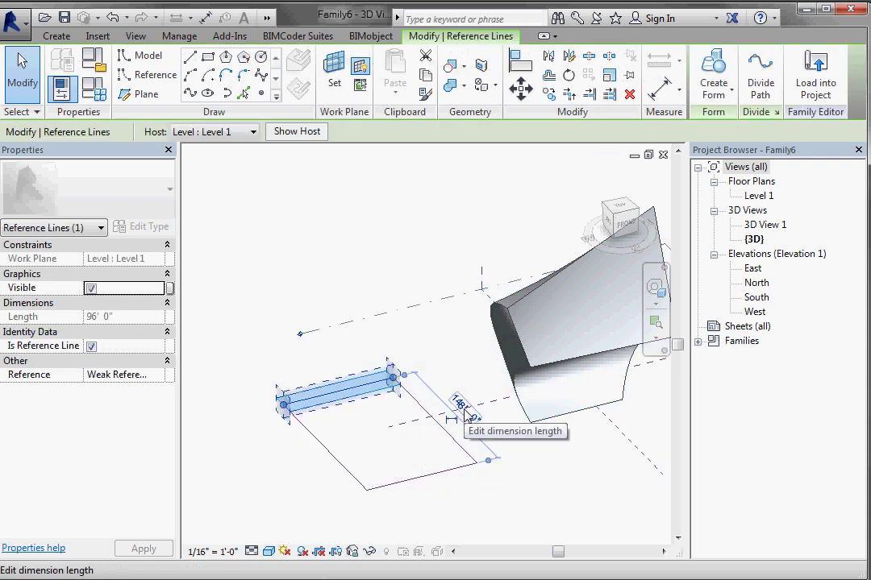
pyautogui.click(456, 406)
pyautogui.write('16')
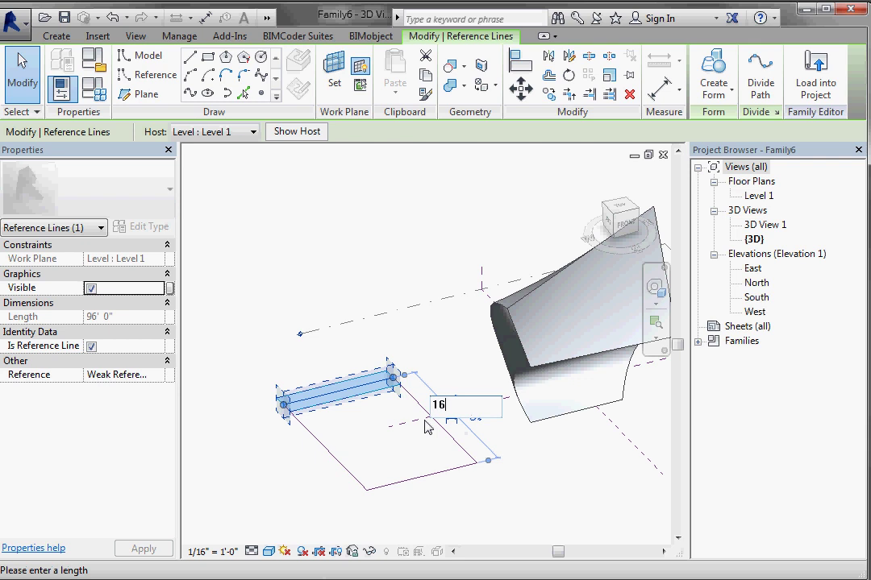
pyautogui.write('0')
pyautogui.press('Return')
pyautogui.click(270, 311)
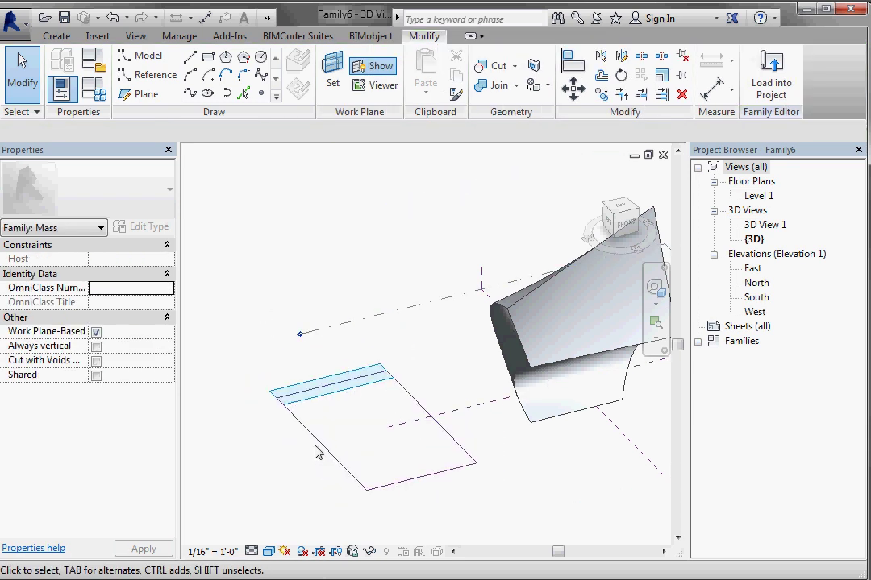
# Create a solid box form from the rectangle's four reference lines and raise its top face to about 78' 8".
pyautogui.press('Tab')
pyautogui.press('Tab')
pyautogui.press('Tab')
pyautogui.press('Tab')
pyautogui.click(309, 414)
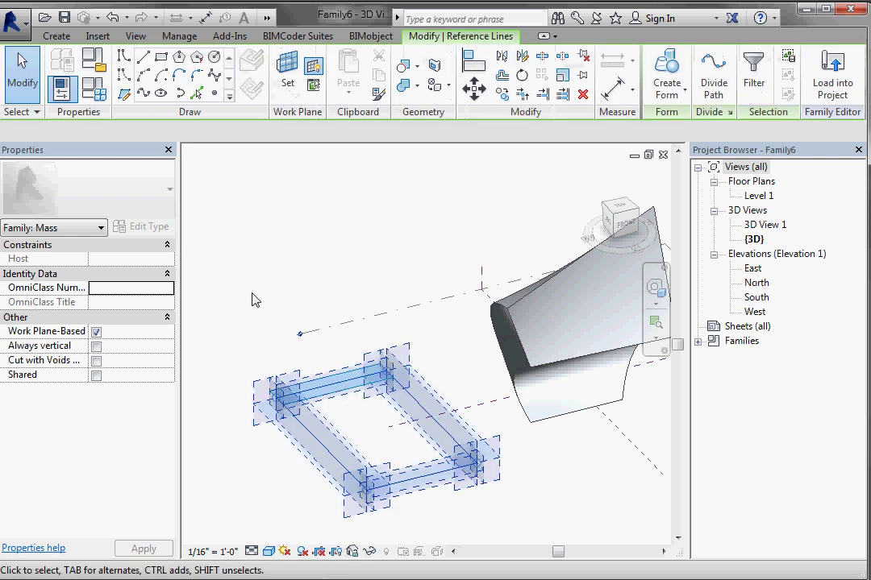
pyautogui.click(674, 71)
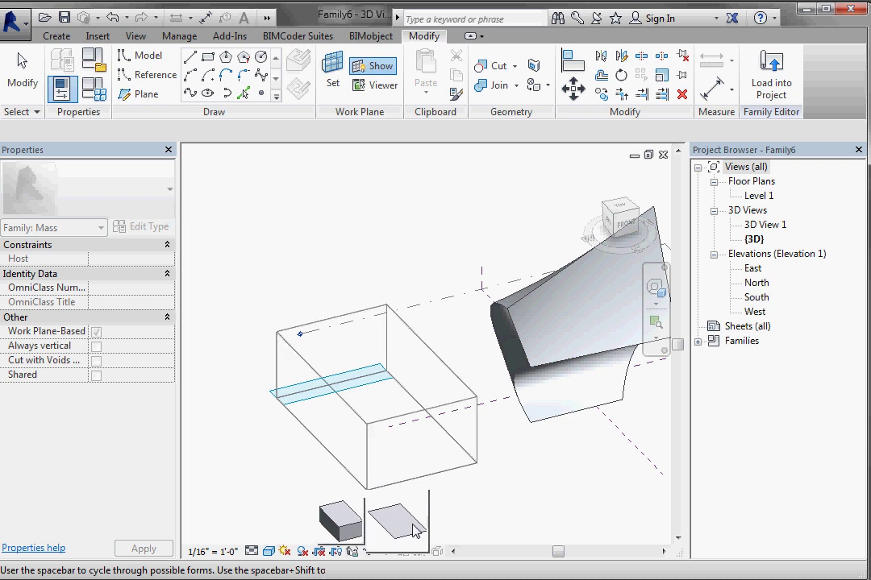
pyautogui.click(354, 526)
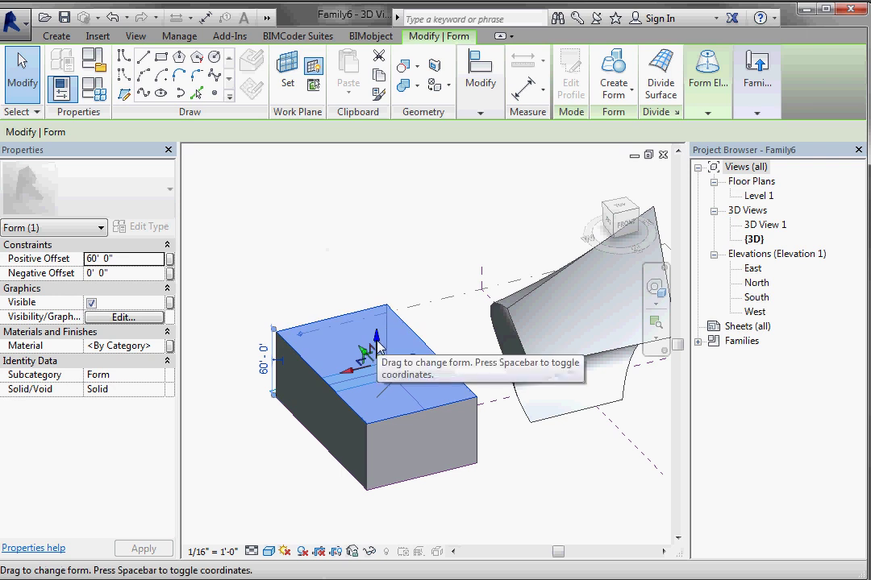
pyautogui.moveTo(379, 347)
pyautogui.mouseDown()
pyautogui.moveTo(382, 278)
pyautogui.moveTo(376, 329)
pyautogui.mouseUp()
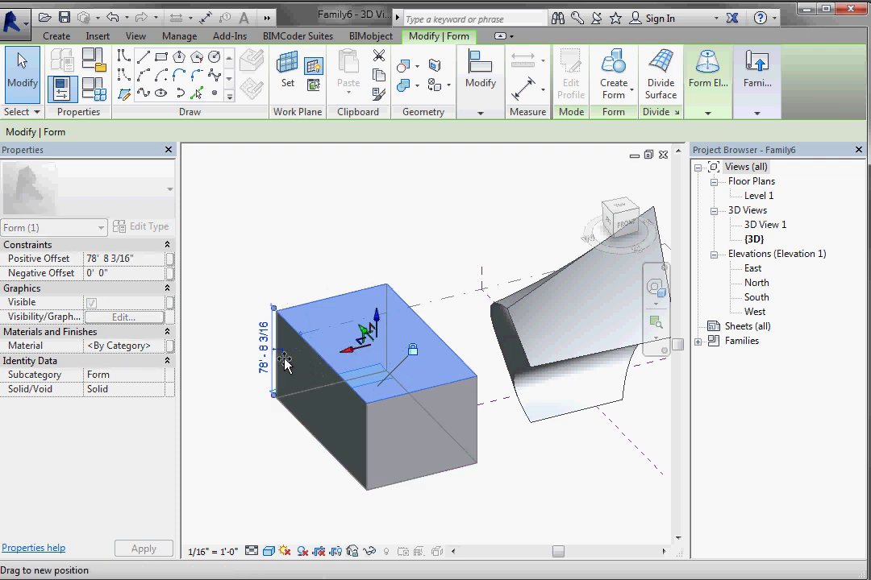
pyautogui.click(323, 308)
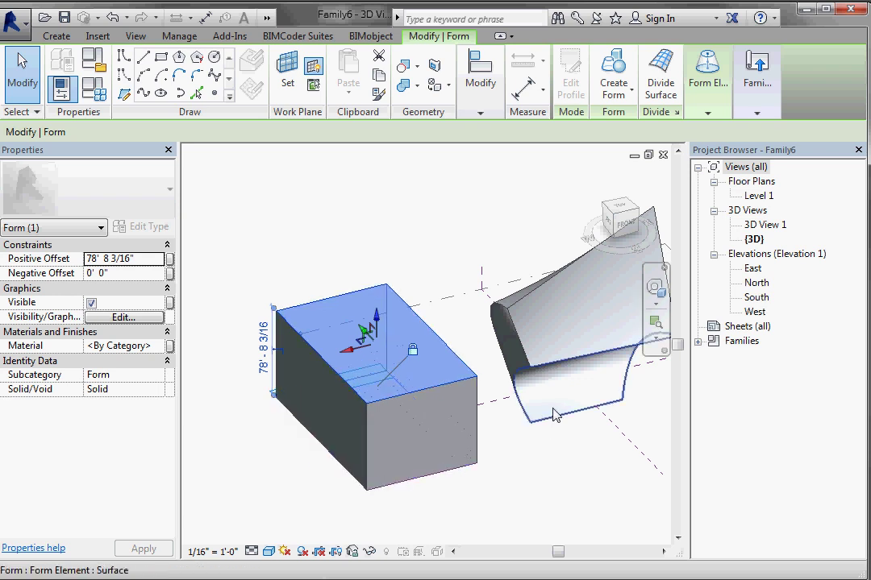
# Delete the original curved form, and undo the deletion.
pyautogui.scroll(-2, 500, 410)
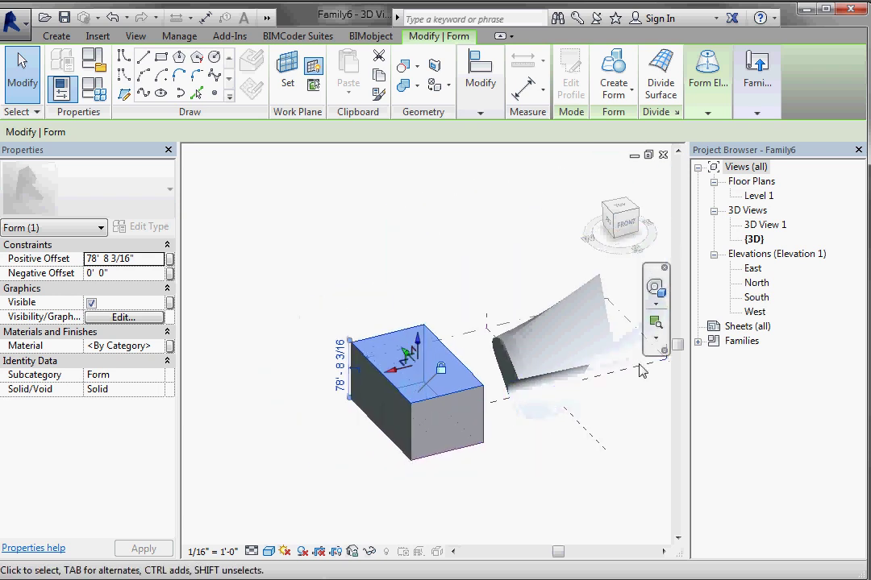
pyautogui.click(570, 345)
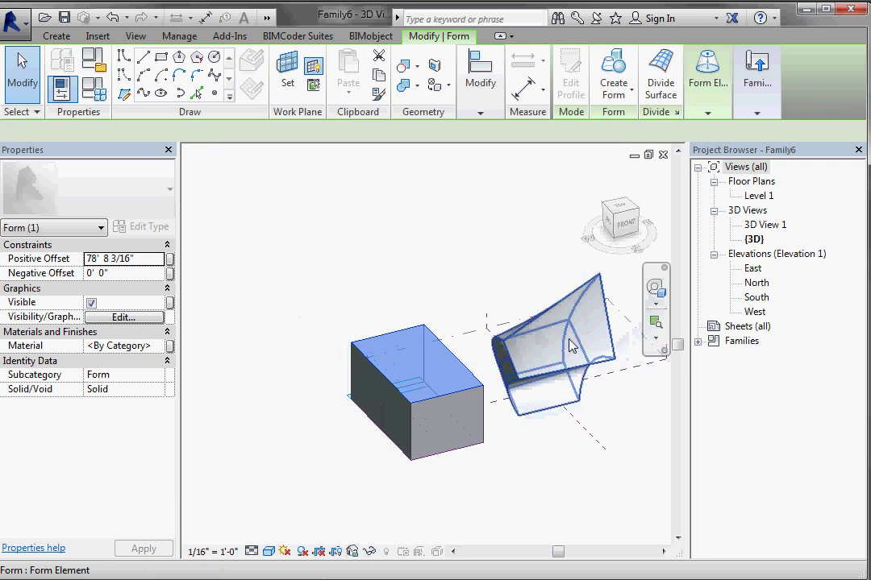
pyautogui.press('Delete')
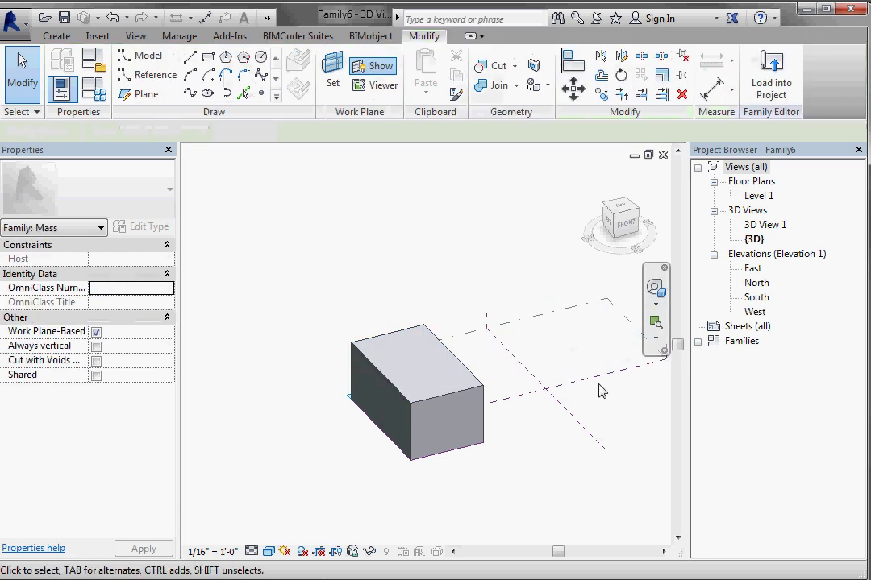
pyautogui.hotkey('ctrl', 'z')
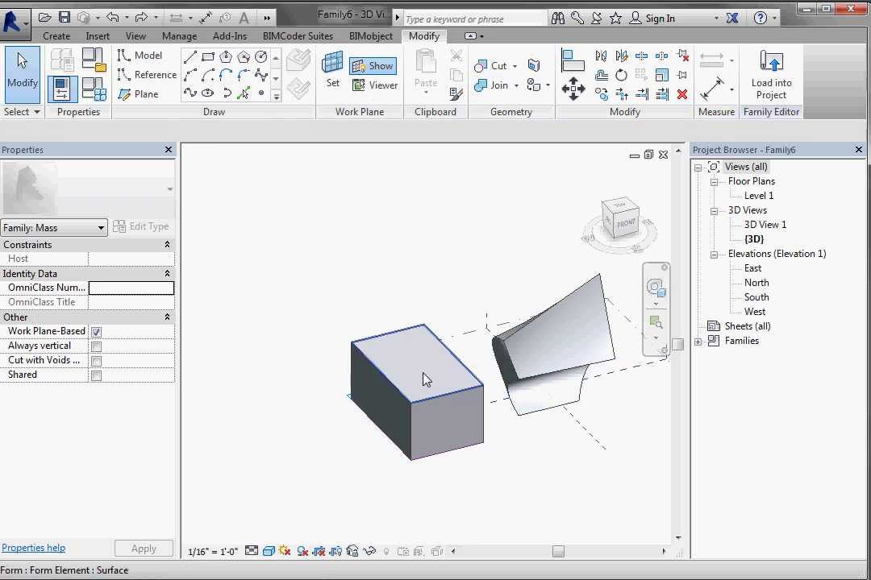
# Delete the box form built on the reference lines, and undo the deletion.
pyautogui.press('Tab')
pyautogui.click(394, 357)
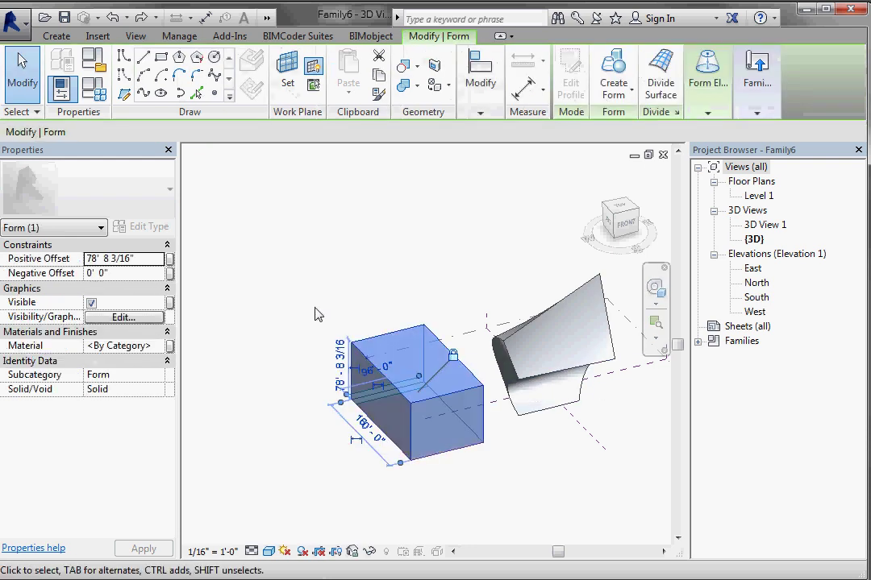
pyautogui.press('Delete')
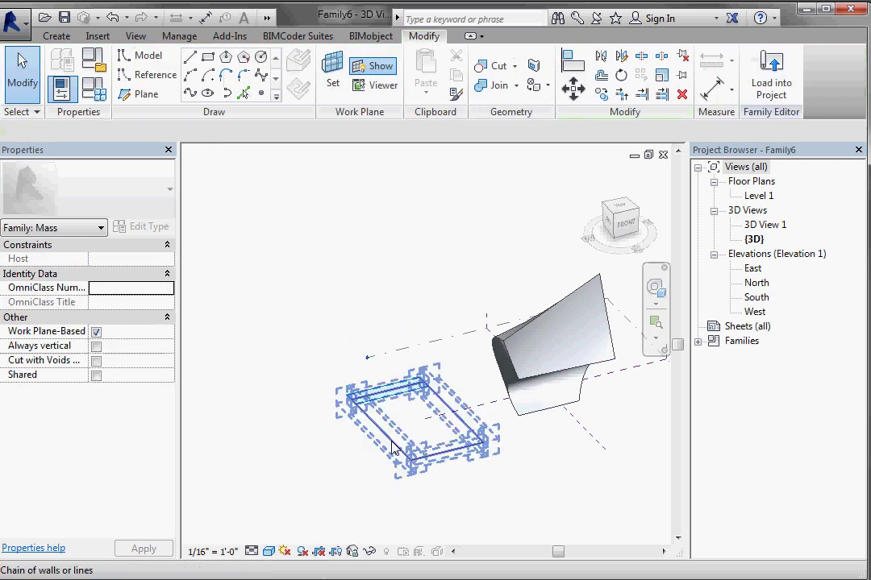
pyautogui.hotkey('ctrl', 'z')
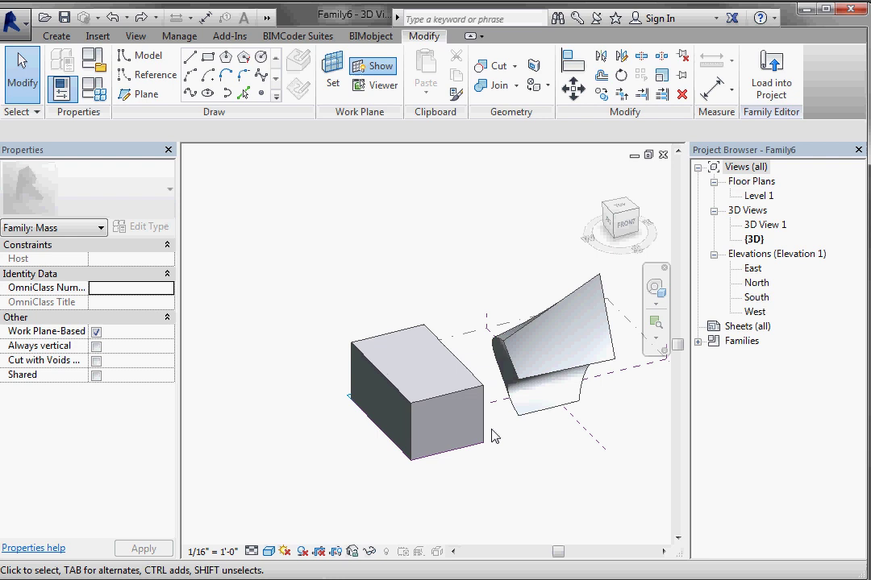
# Try to dissolve the original curved form back into its profile curves.
pyautogui.click(577, 322)
pyautogui.click(707, 113)
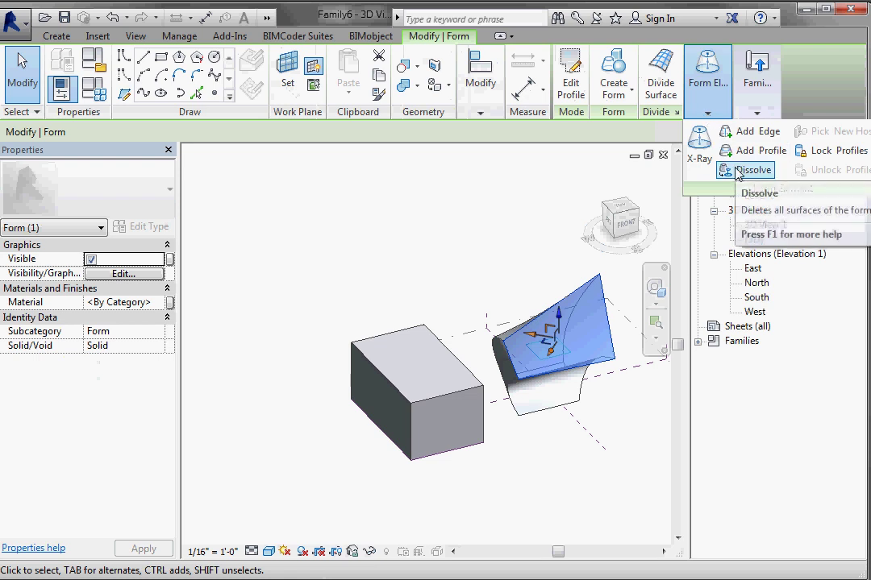
pyautogui.click(736, 170)
pyautogui.moveTo(576, 415)
pyautogui.keyDown('shift'); pyautogui.mouseDown(button='middle')
pyautogui.moveTo(576, 431)
pyautogui.moveTo(565, 332)
pyautogui.moveTo(564, 350)
pyautogui.moveTo(602, 430)
pyautogui.moveTo(643, 429)
pyautogui.moveTo(349, 412)
pyautogui.moveTo(499, 432)
pyautogui.moveTo(588, 427)
pyautogui.moveTo(601, 408)
pyautogui.moveTo(587, 438)
pyautogui.moveTo(576, 434)
pyautogui.mouseUp(button='middle'); pyautogui.keyUp('shift')
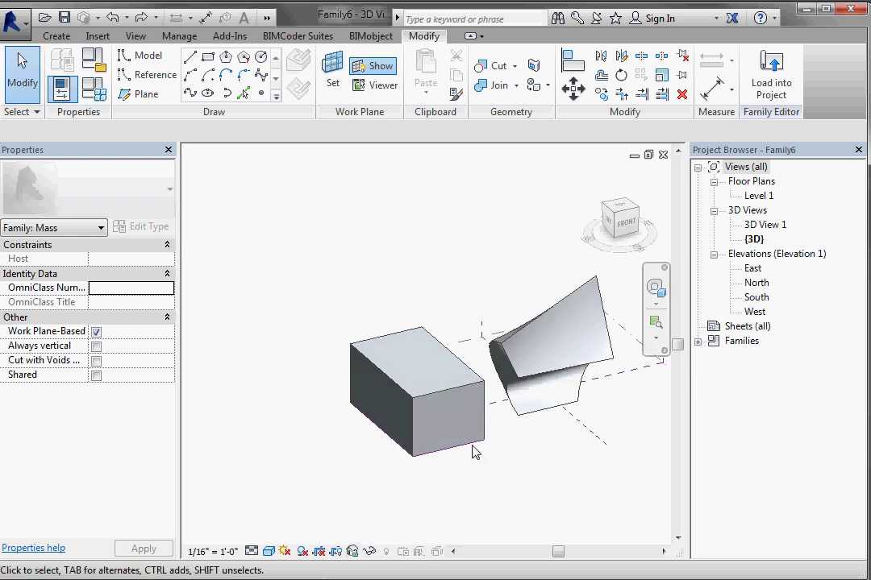
# Skew the box form by shifting its top face sideways off the base and pulling that face's front edge upward and outward.
pyautogui.click(432, 378)
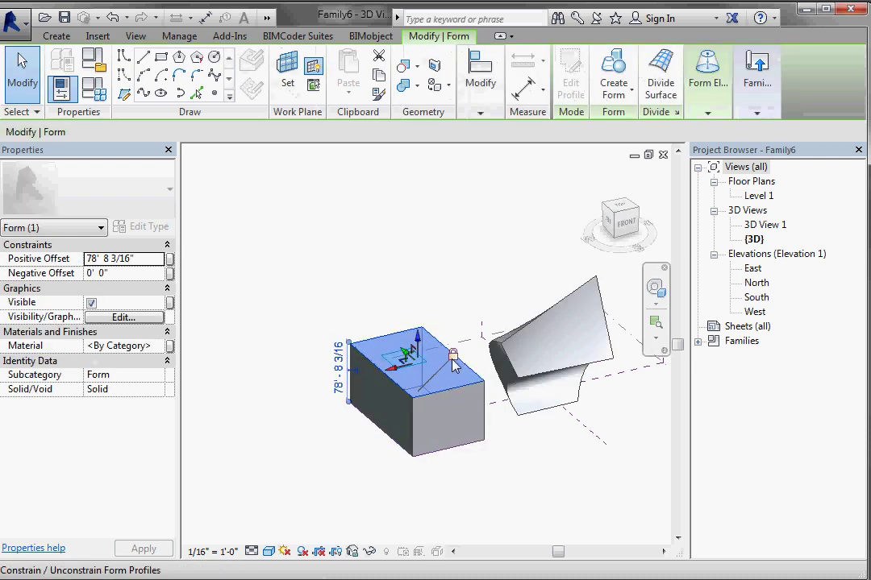
pyautogui.click(355, 359)
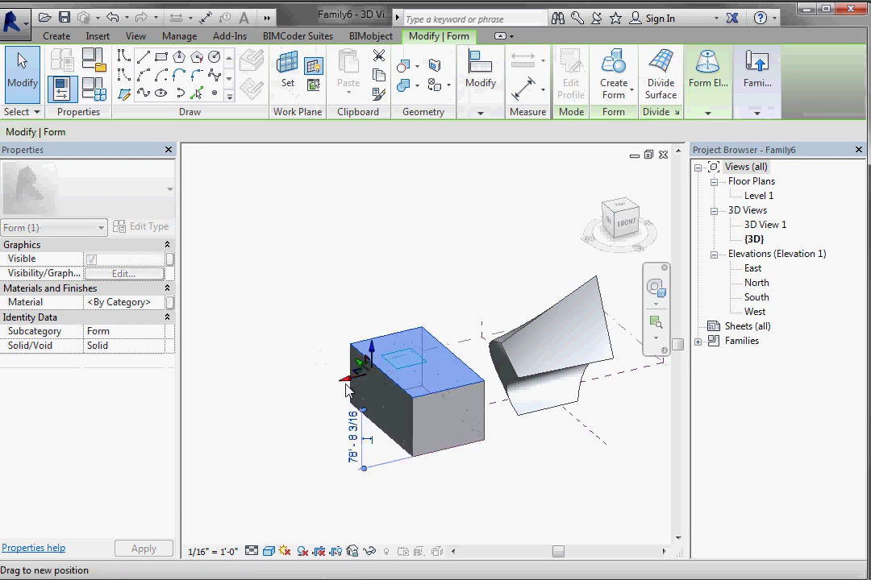
pyautogui.moveTo(345, 390); pyautogui.dragTo(316, 364)
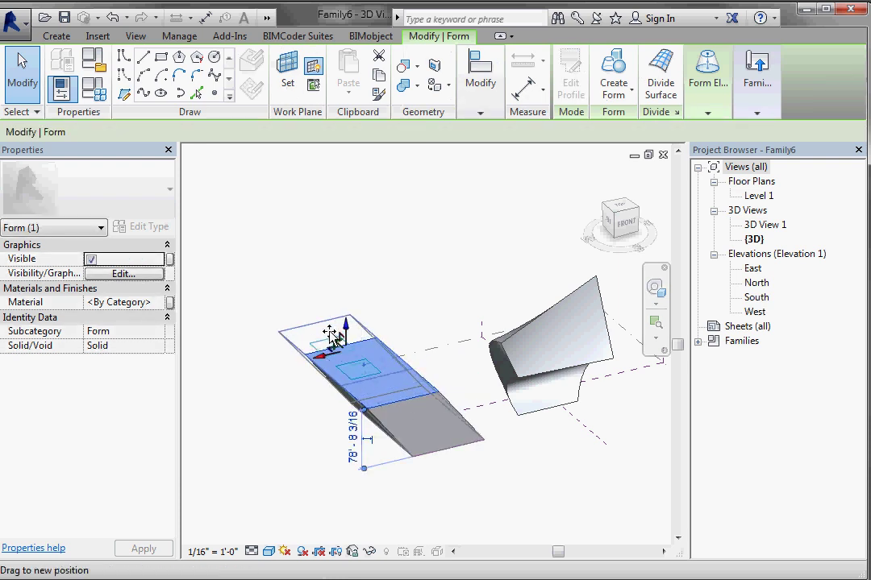
pyautogui.click(414, 337)
pyautogui.click(388, 375)
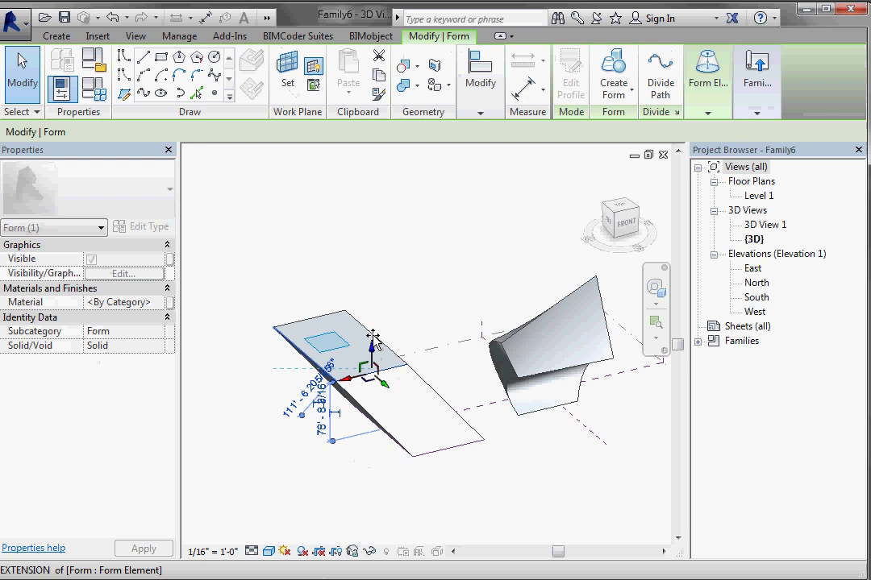
pyautogui.moveTo(372, 337); pyautogui.dragTo(403, 326)
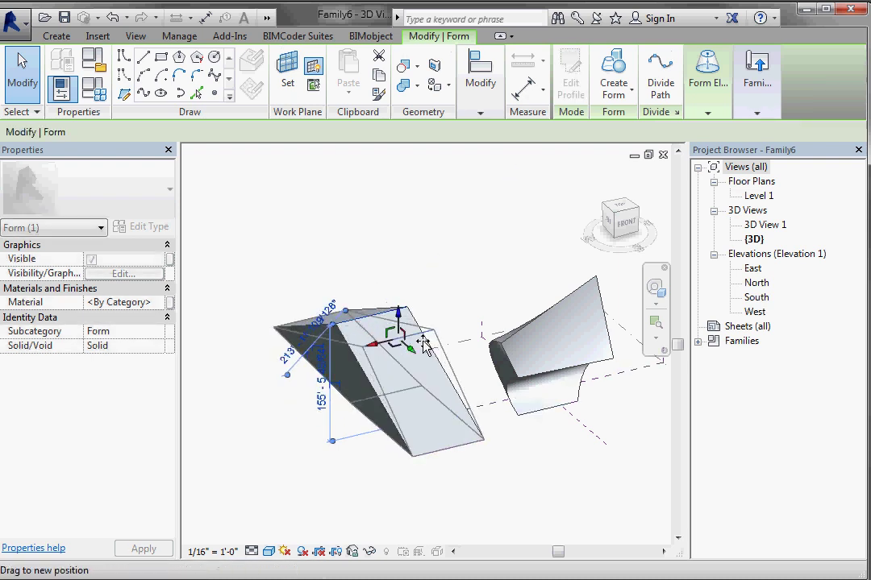
pyautogui.click(461, 302)
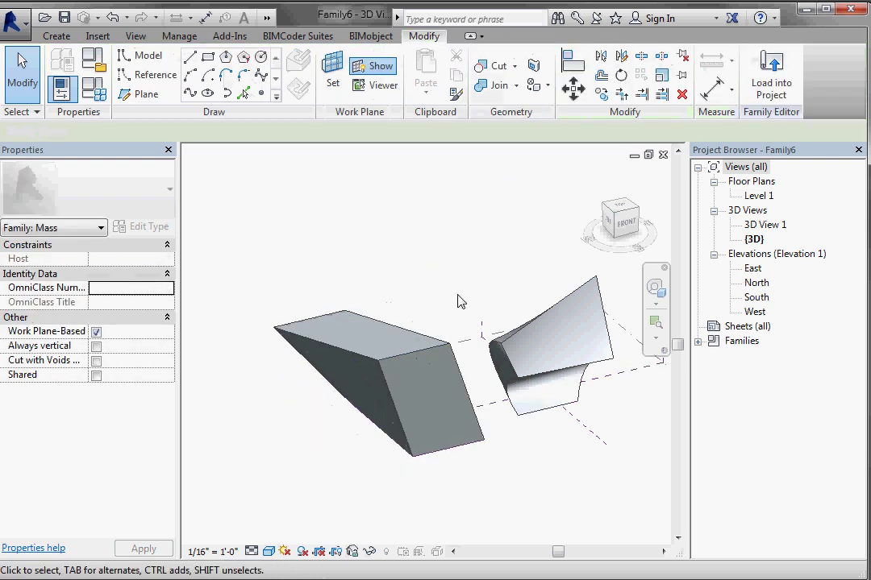
# Check that the skewed form's front face and top face can each be selected on their own.
pyautogui.click(432, 405)
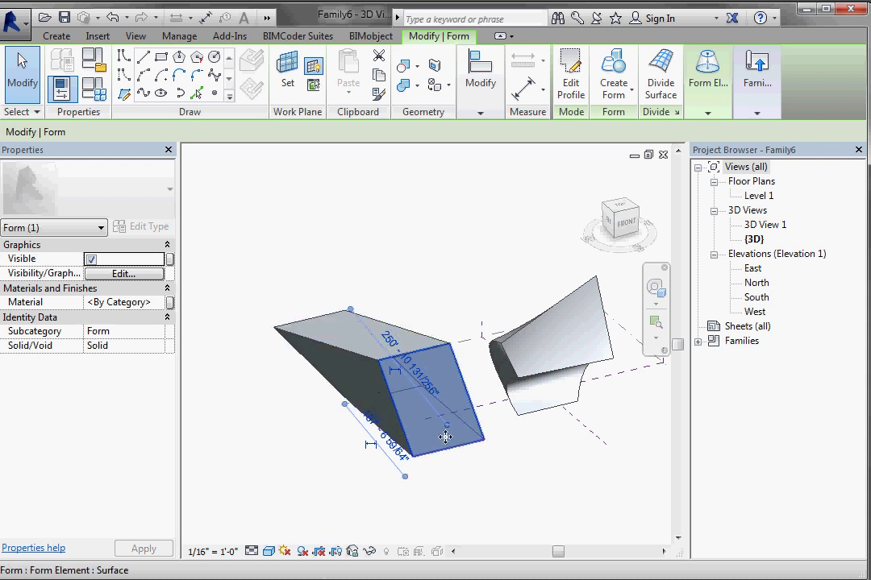
pyautogui.click(494, 482)
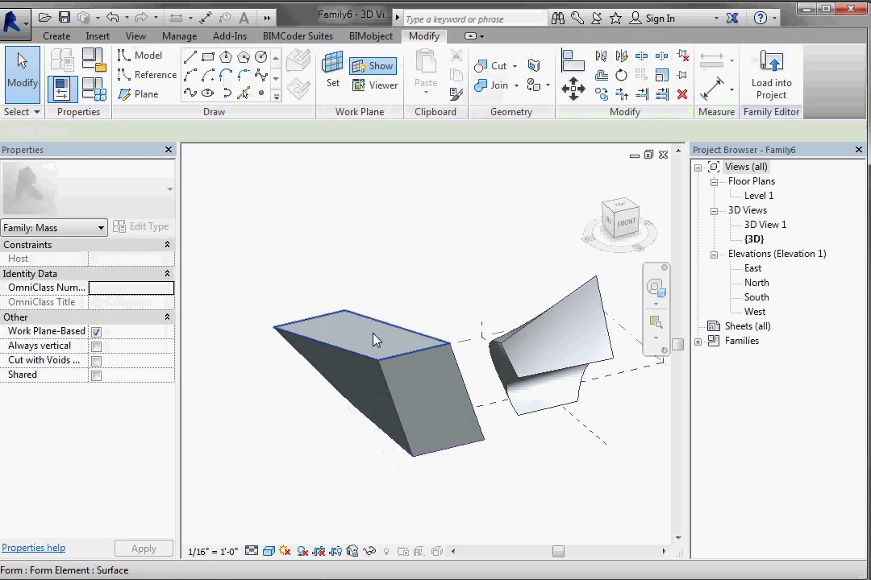
pyautogui.click(378, 342)
pyautogui.click(483, 470)
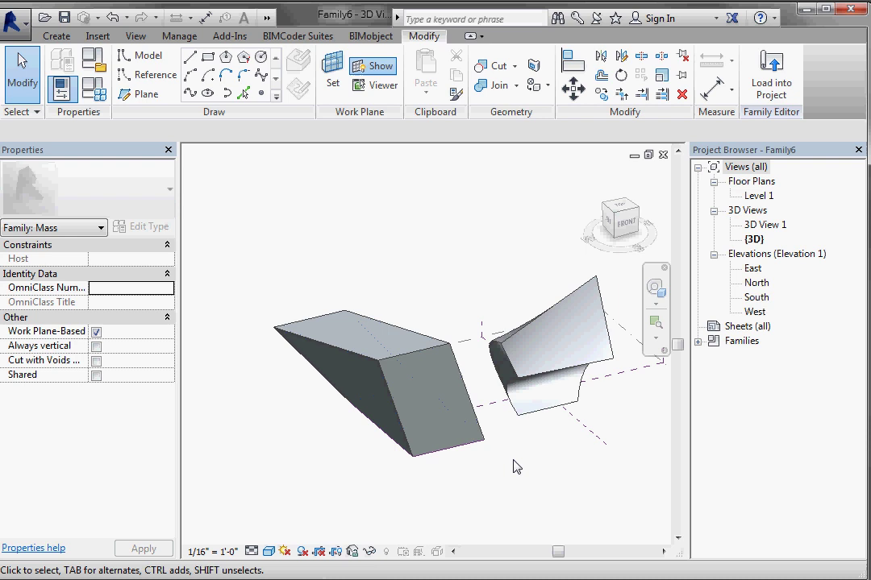
# Raise Level 1 to an elevation of about 52' 9" to test how the two forms follow it.
pyautogui.keyDown('shift'); pyautogui.moveTo(509, 465); pyautogui.dragTo(421, 451, button='middle'); pyautogui.keyUp('shift')
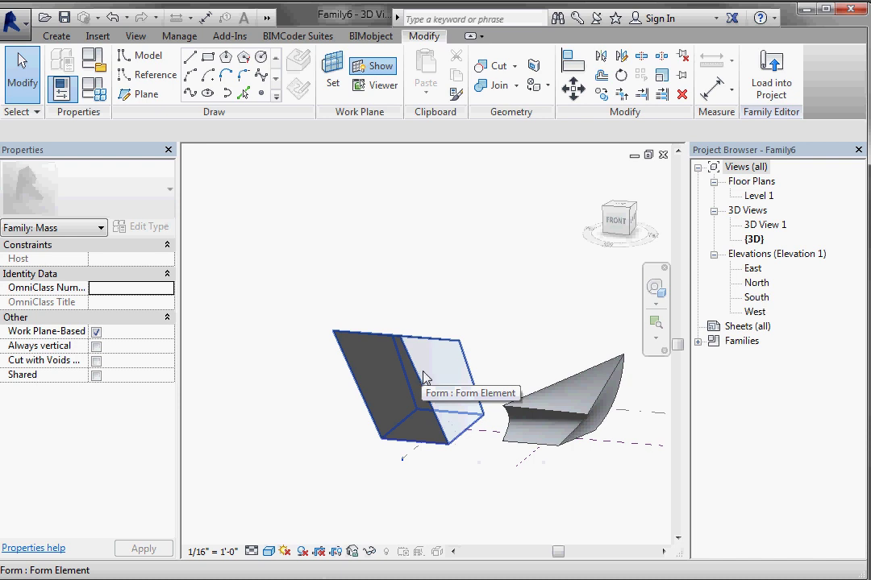
pyautogui.keyDown('shift'); pyautogui.moveTo(449, 462); pyautogui.dragTo(525, 501, button='middle'); pyautogui.keyUp('shift')
pyautogui.click(479, 373)
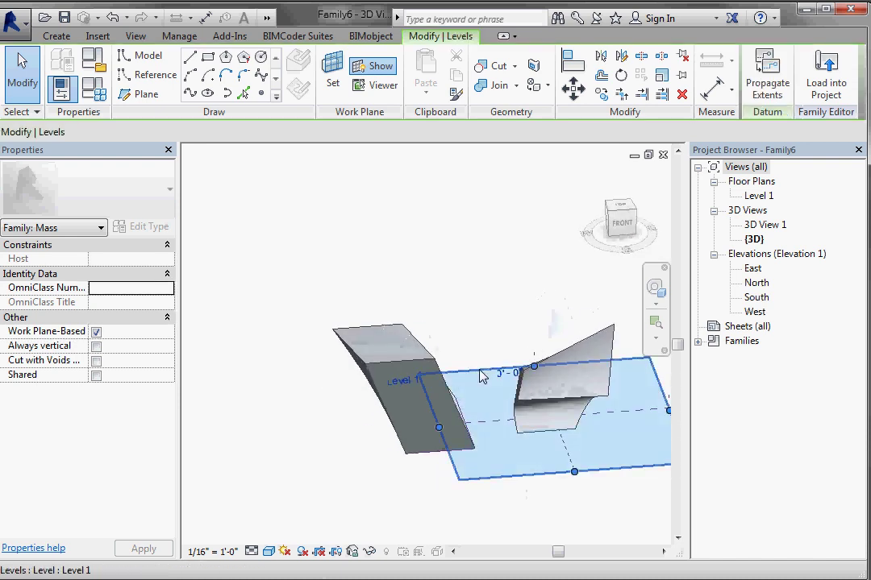
pyautogui.moveTo(477, 334); pyautogui.dragTo(477, 330)
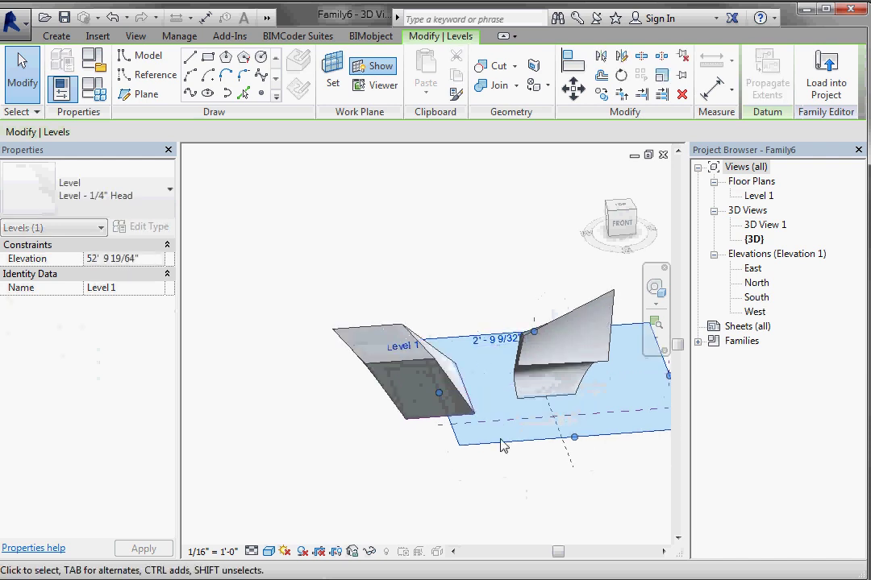
pyautogui.click(505, 452)
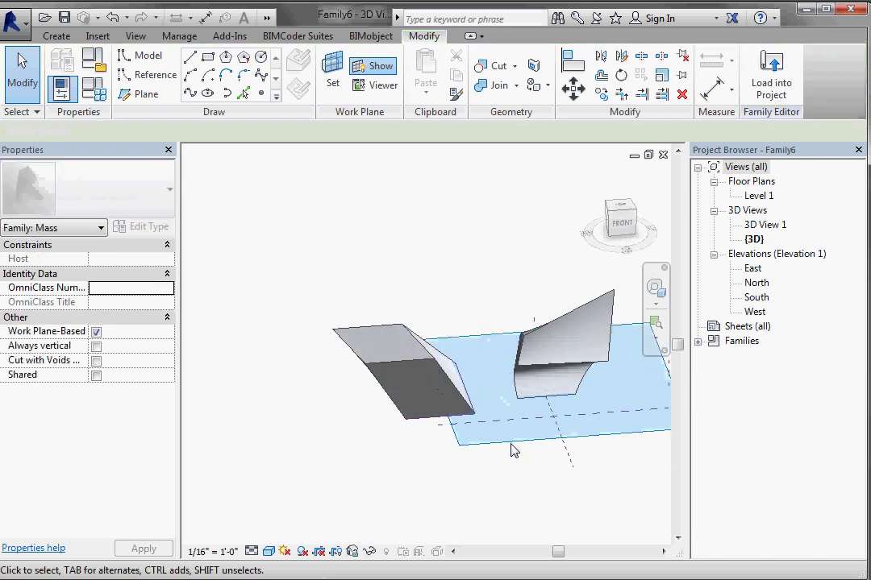
# Set the elevation of Level 1 to 0 and clear the selection.
pyautogui.click(445, 342)
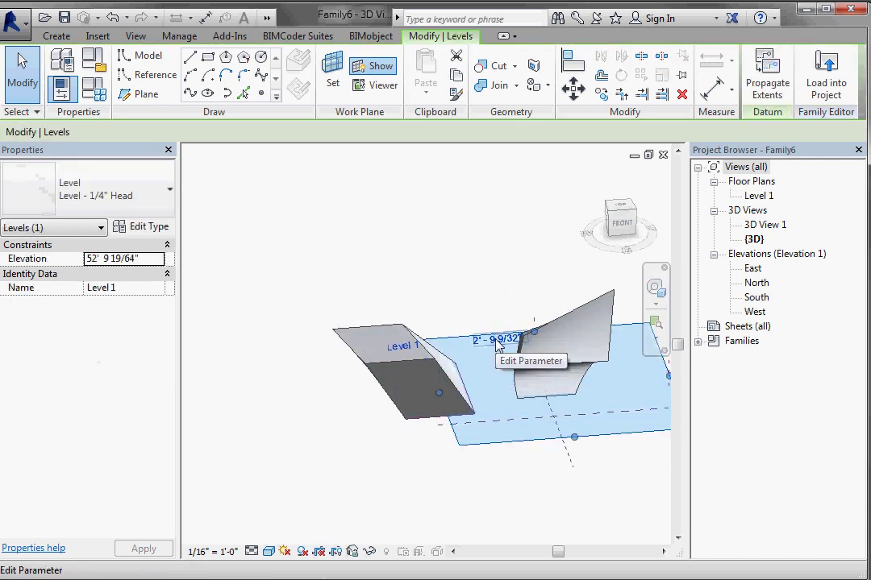
pyautogui.click(495, 340)
pyautogui.write('0')
pyautogui.press('Return')
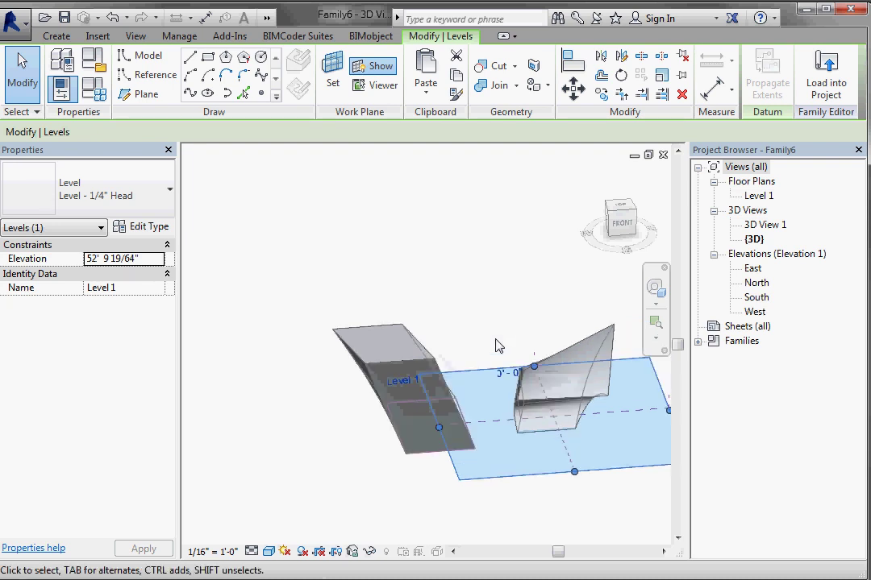
pyautogui.click(500, 335)
pyautogui.keyDown('shift'); pyautogui.moveTo(546, 494); pyautogui.dragTo(559, 446, button='middle'); pyautogui.keyUp('shift')
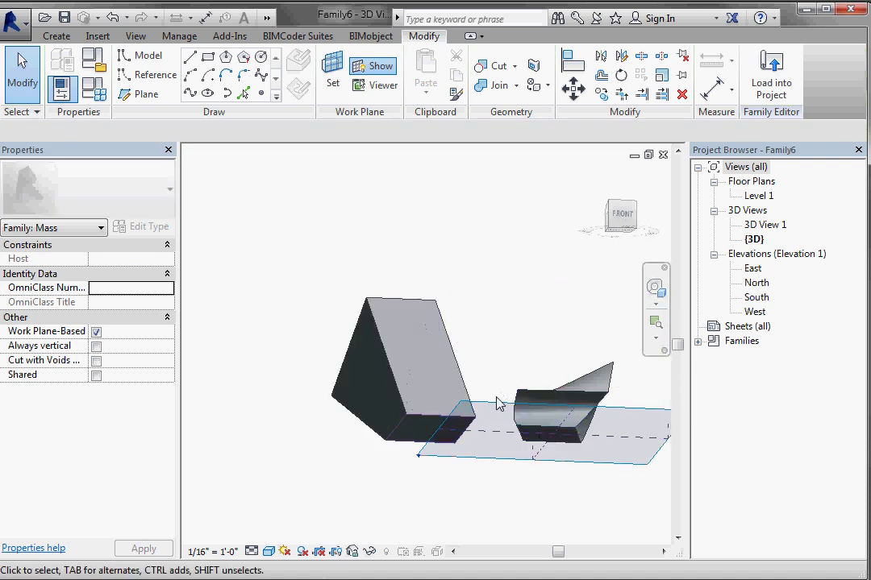
pyautogui.keyDown('shift'); pyautogui.moveTo(498, 389); pyautogui.dragTo(506, 476, button='middle'); pyautogui.keyUp('shift')
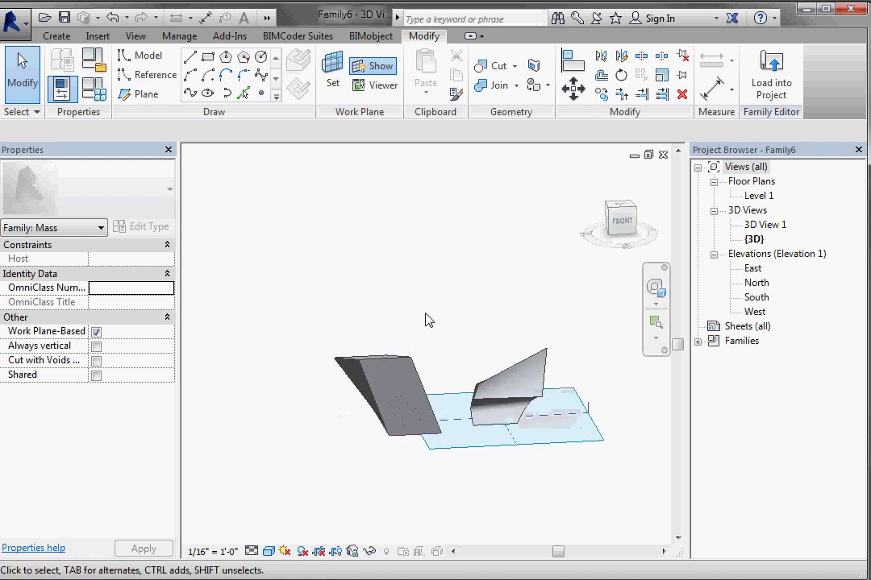
pyautogui.keyDown('shift'); pyautogui.moveTo(340, 415); pyautogui.dragTo(506, 397, button='middle'); pyautogui.keyUp('shift')
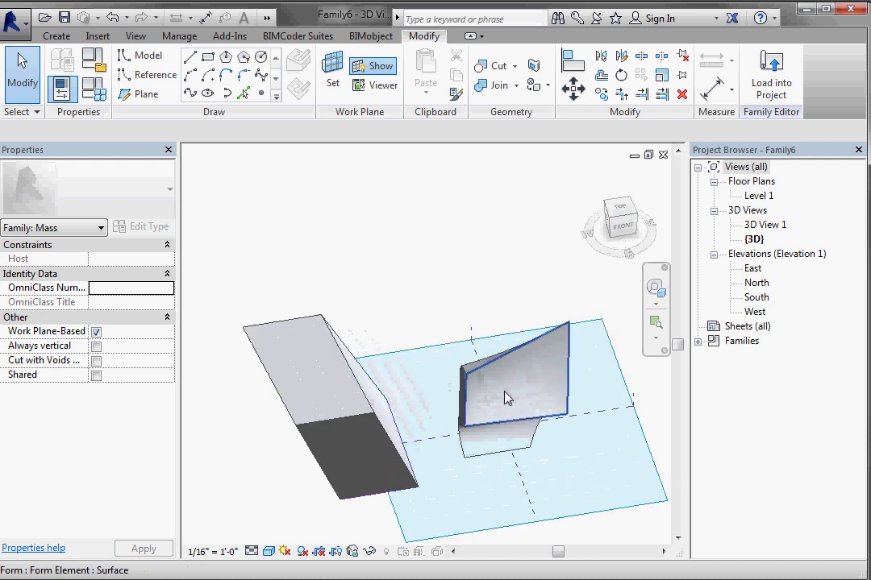
pyautogui.scroll(-2, 500, 381)
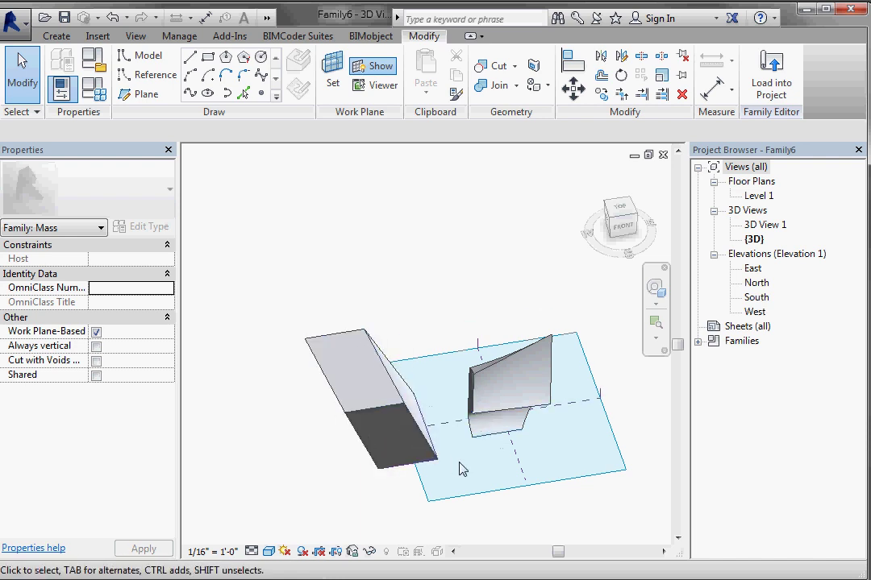
pyautogui.keyDown('shift'); pyautogui.moveTo(466, 471); pyautogui.dragTo(490, 408, button='middle'); pyautogui.keyUp('shift')
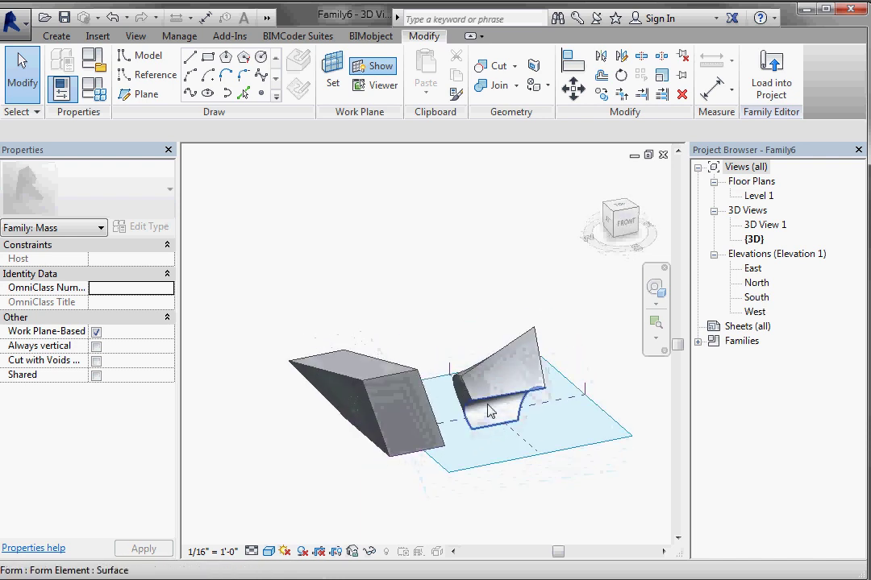